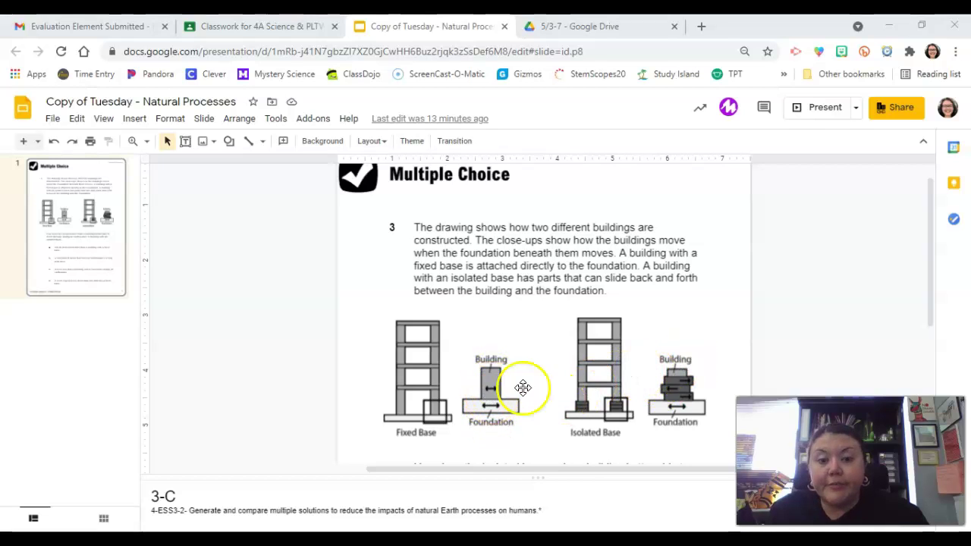
Scroll the slide down to show the isolated-base earthquake question with answer choices A and B.
left_click(930, 218)
mouse_move(930, 218)
left_mouse_down()
mouse_move(922, 279)
mouse_move(931, 234)
left_mouse_up()
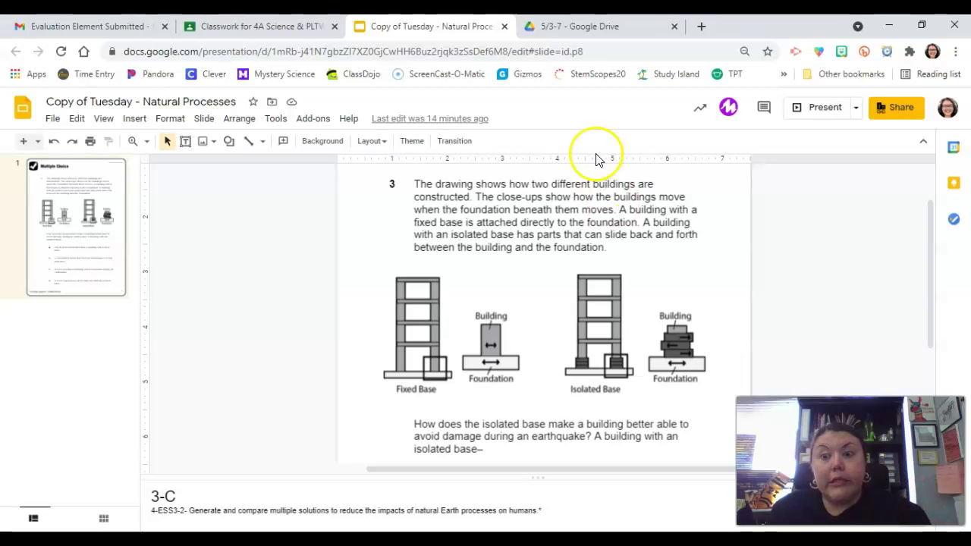
left_click_drag(928, 223, 912, 300)
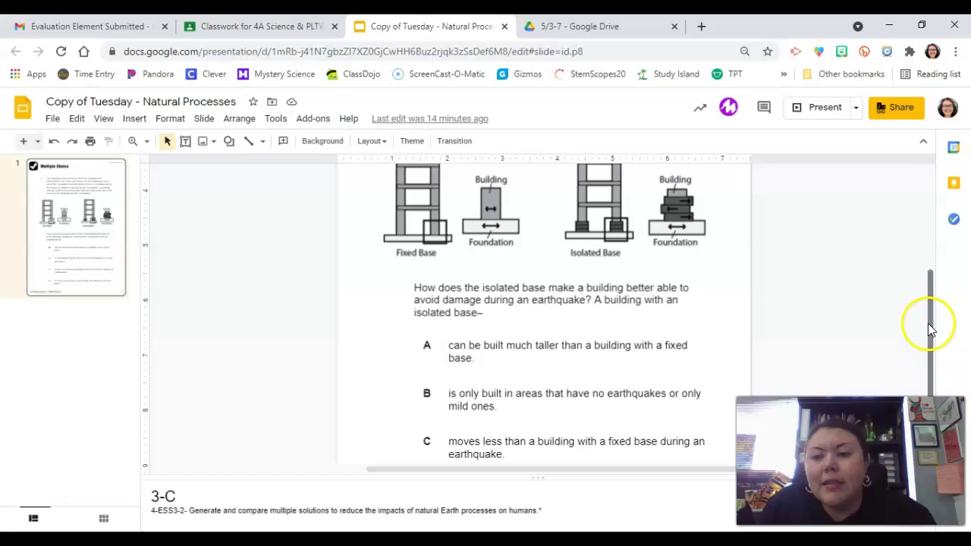
left_click_drag(932, 333, 934, 318)
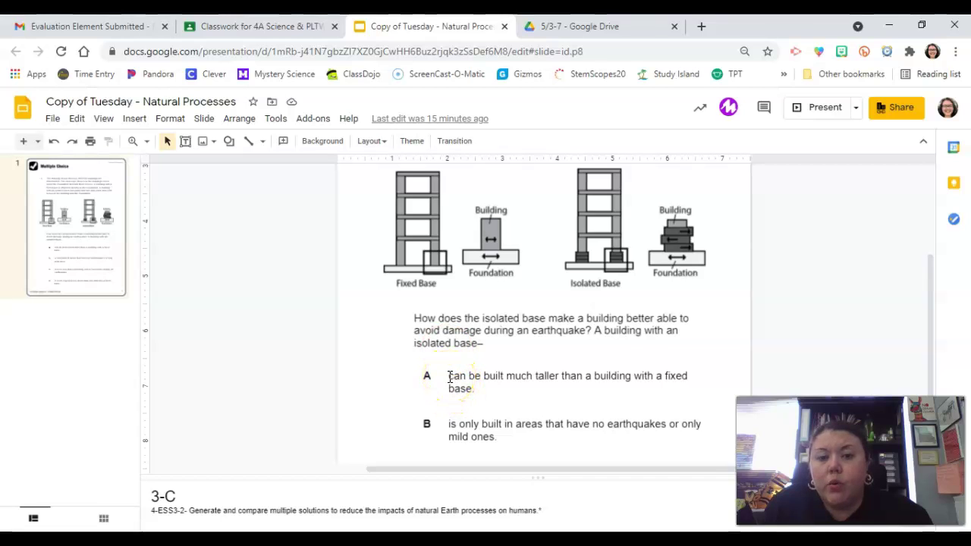
Apply a black highlight to answer A's text to hide it.
left_click_drag(448, 377, 477, 387)
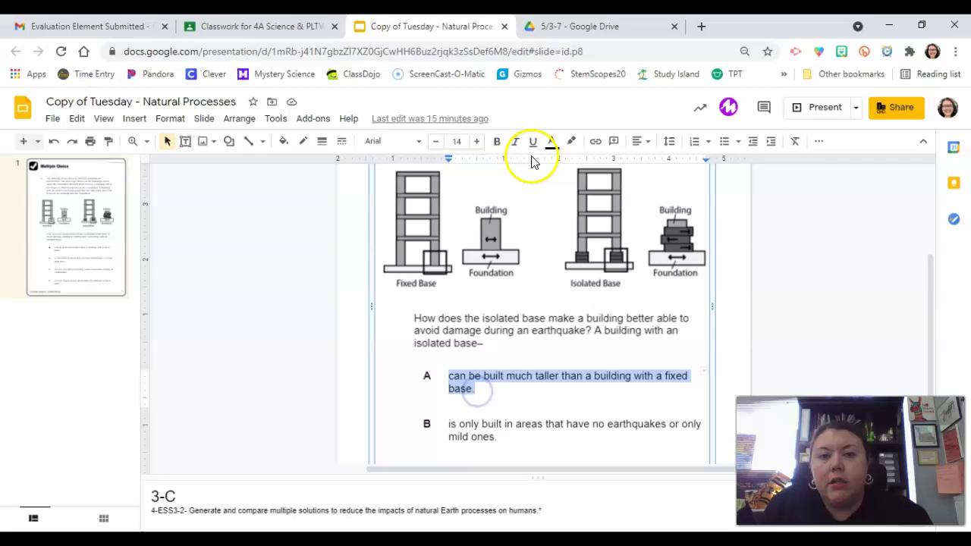
left_click(571, 142)
left_click(576, 182)
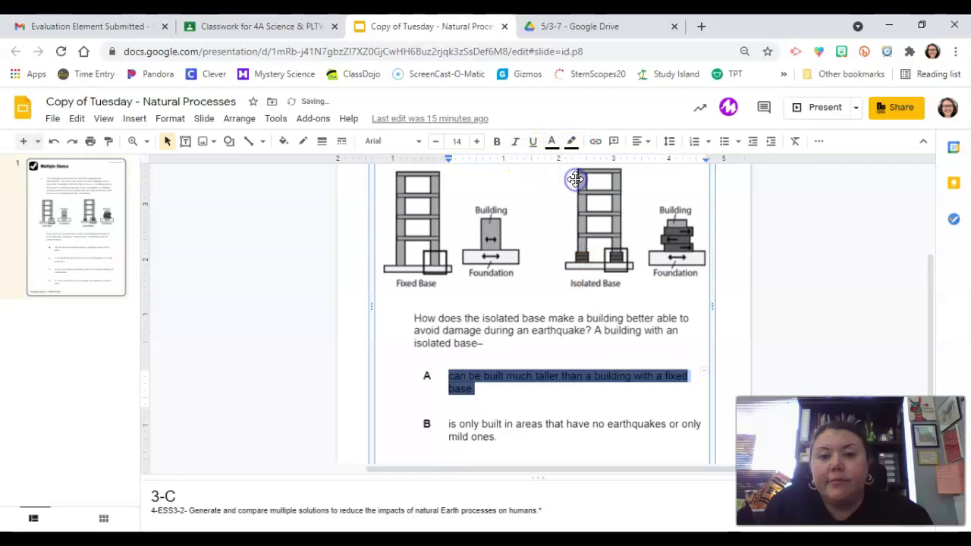
Scroll the slide back into position and select answer B's text.
left_click_drag(931, 267, 928, 313)
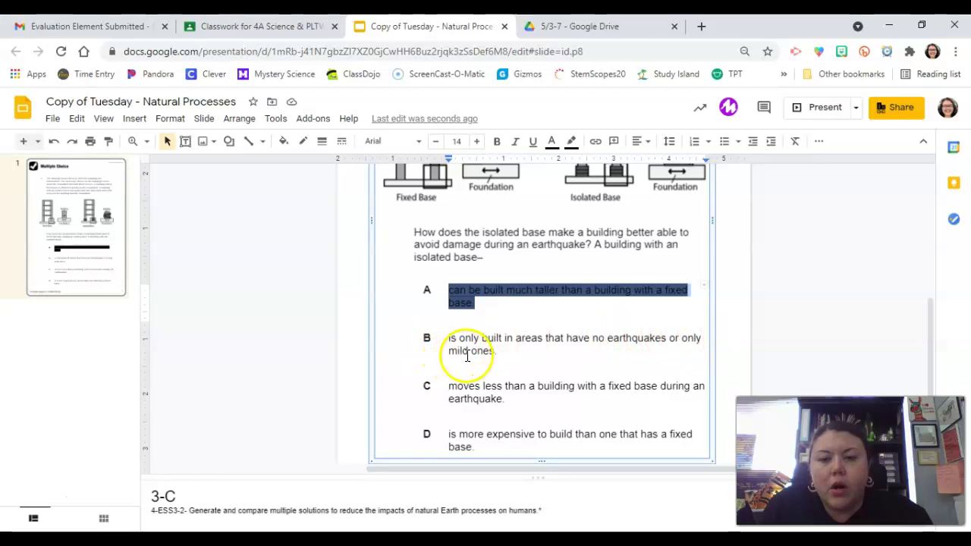
left_click_drag(932, 356, 943, 213)
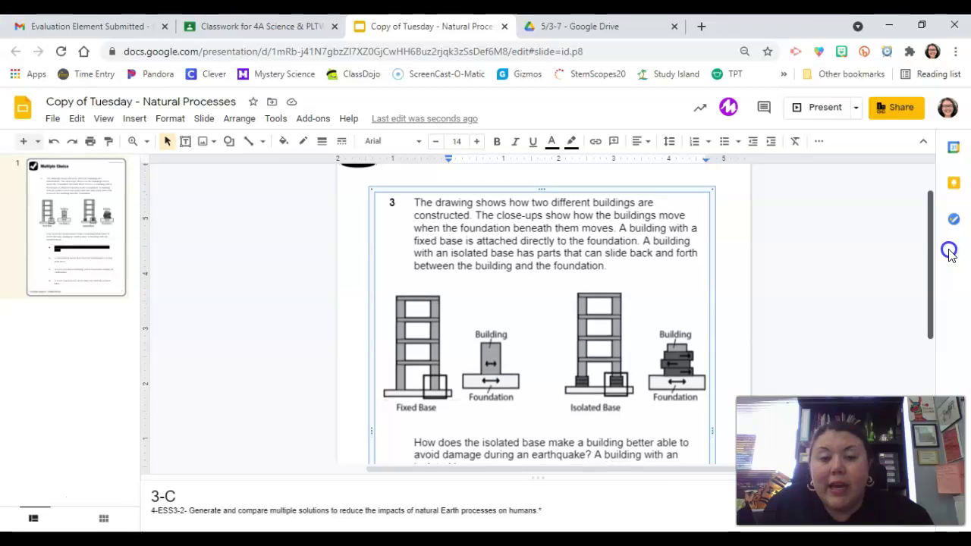
left_click_drag(950, 254, 940, 321)
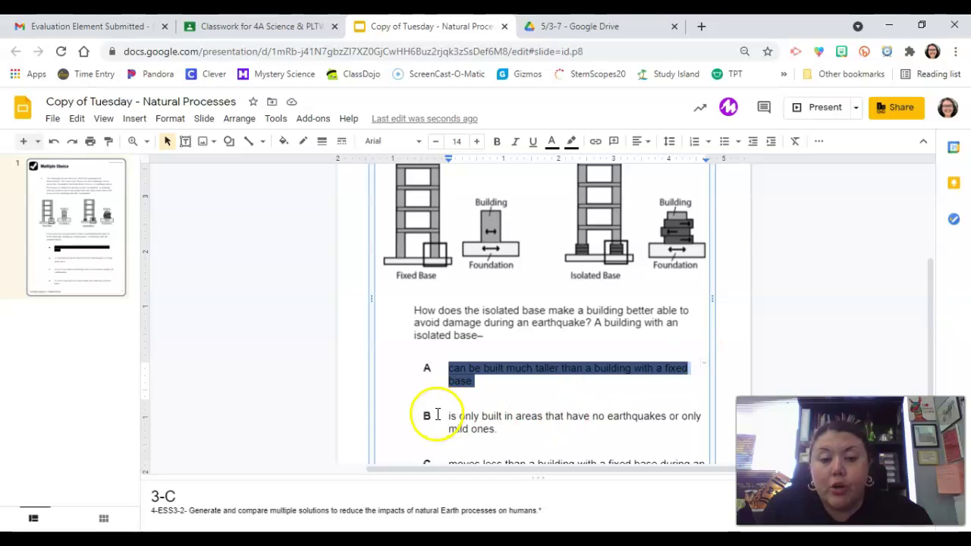
left_click_drag(449, 416, 494, 429)
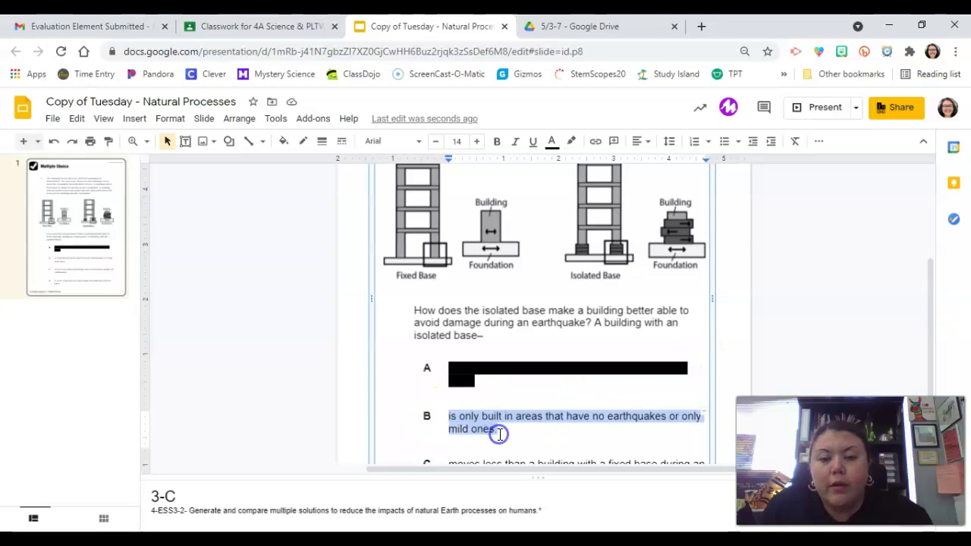
Apply a black highlight to answer B's text as well.
left_click(570, 142)
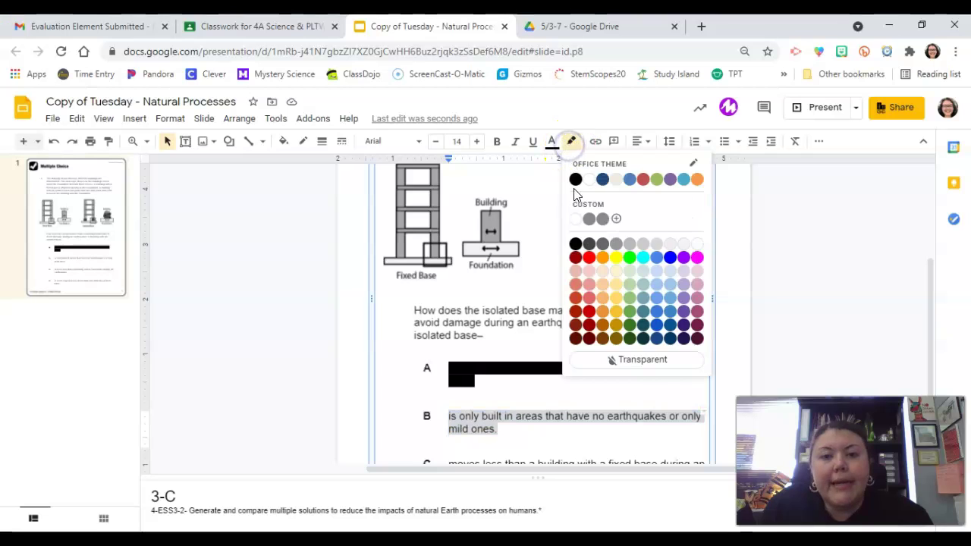
left_click(575, 181)
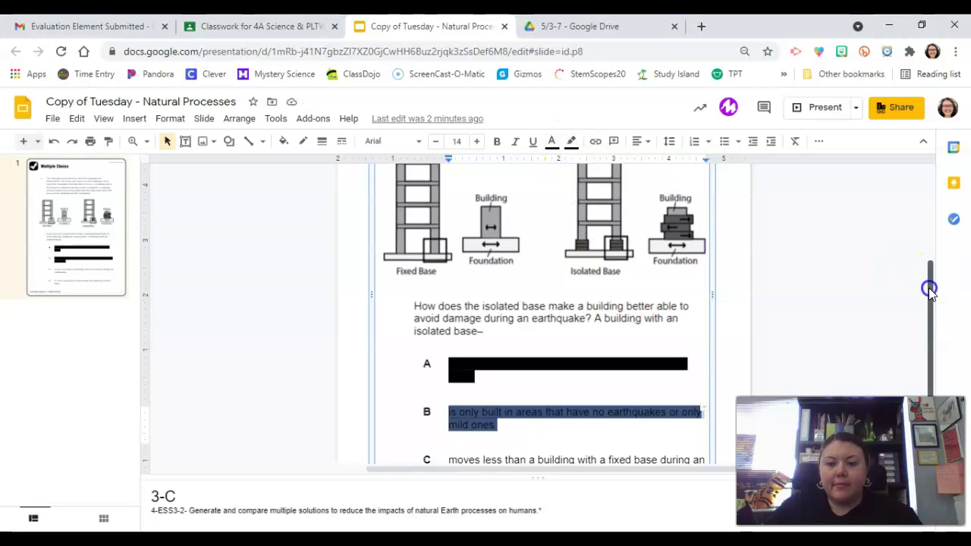
left_click_drag(934, 283, 925, 332)
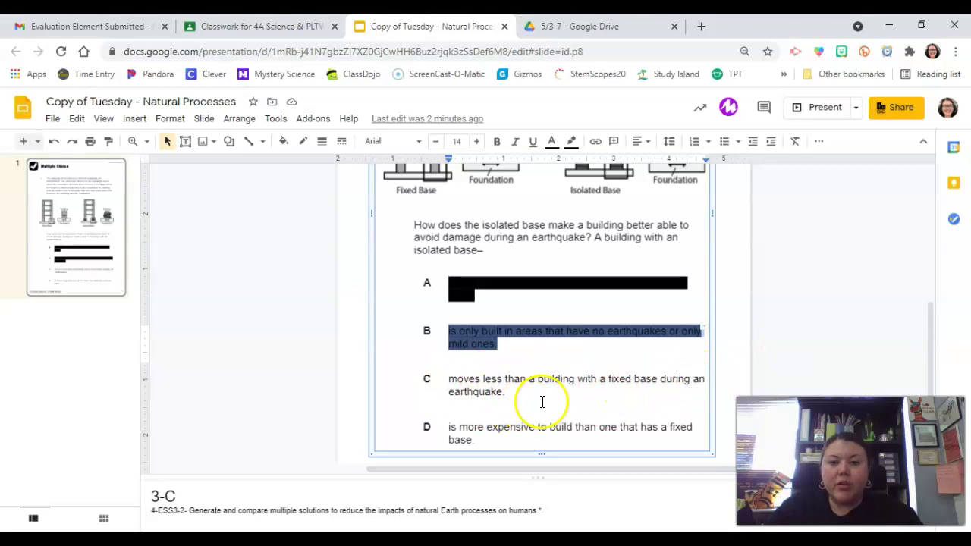
Bring up the Monday - Natural Processes deck's tsunami question.
mouse_move(930, 368)
left_mouse_down()
mouse_move(938, 311)
mouse_move(956, 294)
left_mouse_up()
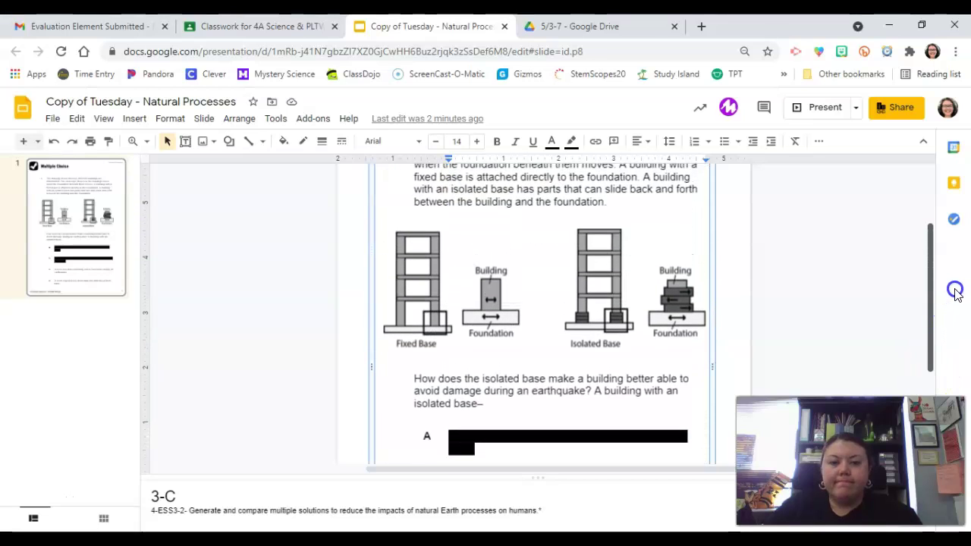
left_click_drag(955, 294, 947, 372)
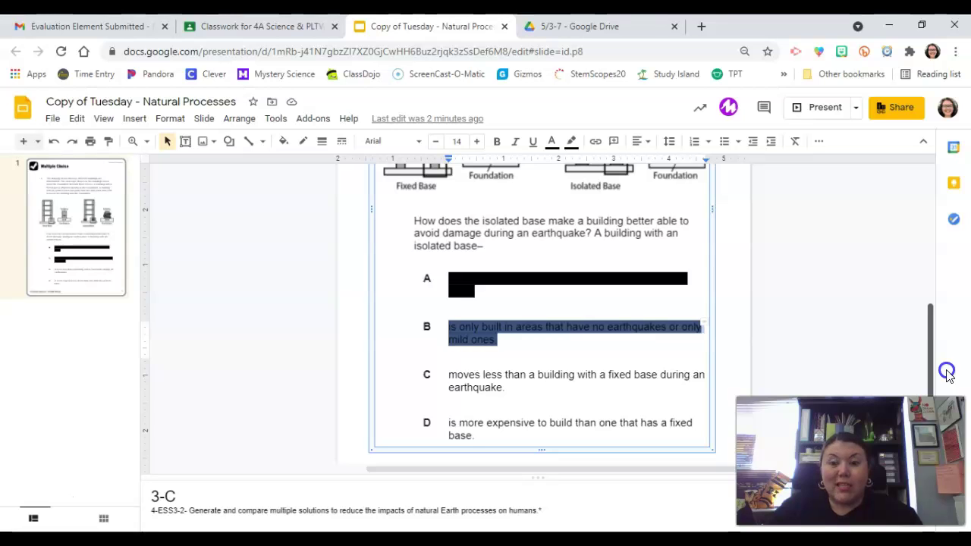
mouse_move(947, 372)
left_mouse_down()
mouse_move(933, 364)
mouse_move(921, 383)
left_mouse_up()
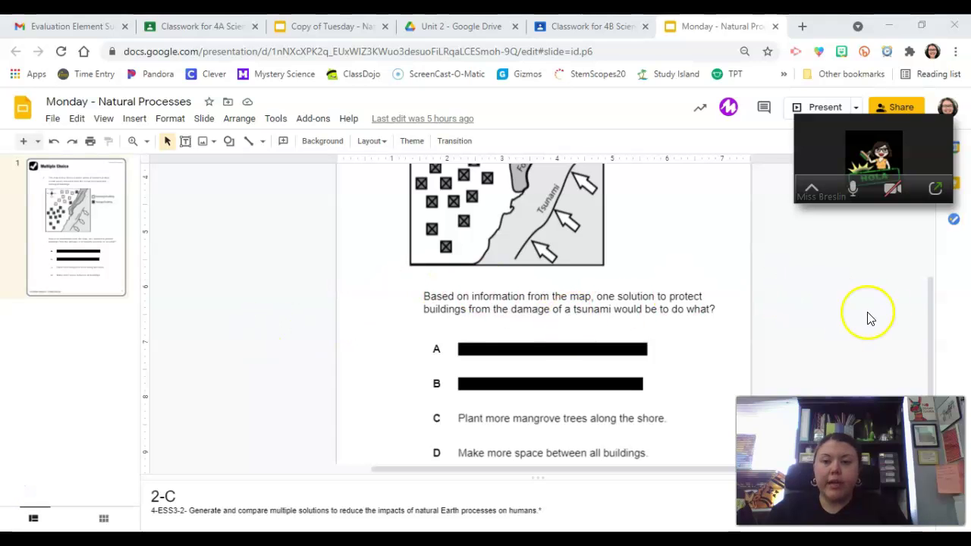
left_click_drag(932, 336, 944, 271)
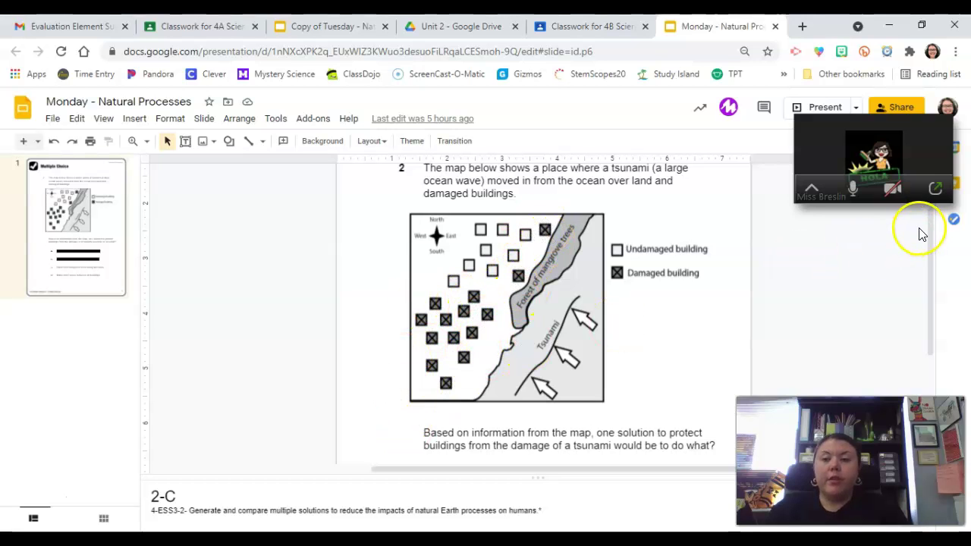
mouse_move(934, 235)
left_mouse_down()
mouse_move(928, 326)
mouse_move(941, 281)
mouse_move(939, 303)
left_mouse_up()
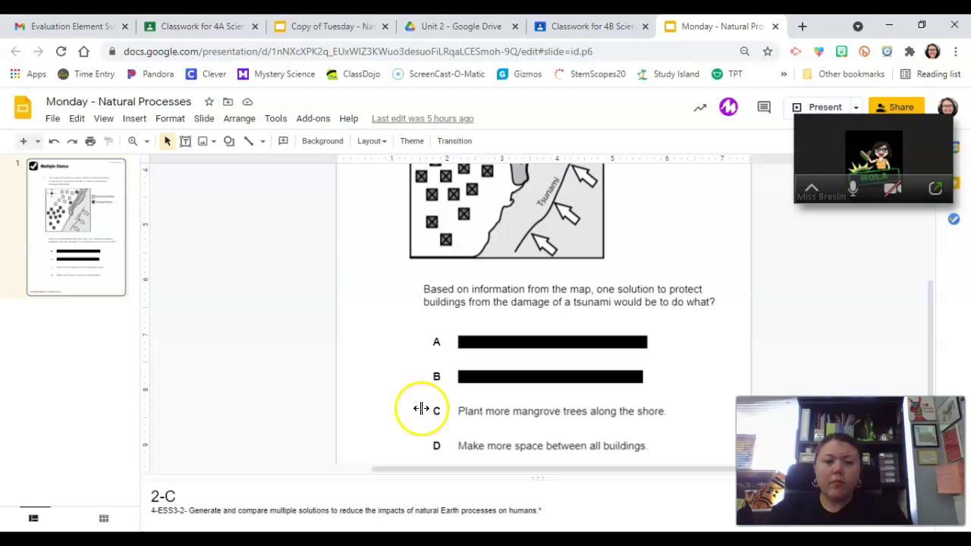
mouse_move(458, 410)
left_mouse_down()
mouse_move(579, 387)
mouse_move(644, 407)
mouse_move(628, 486)
left_mouse_up()
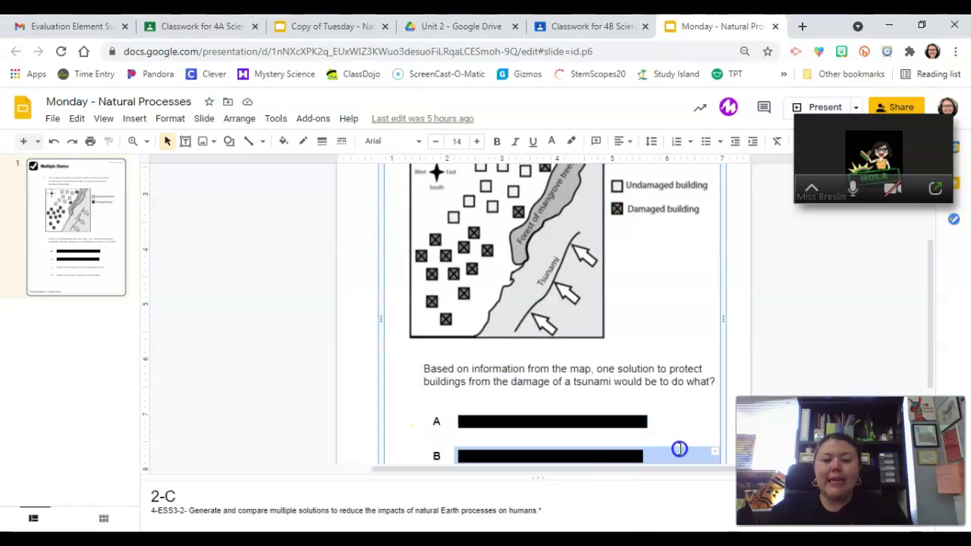
left_click_drag(931, 263, 937, 347)
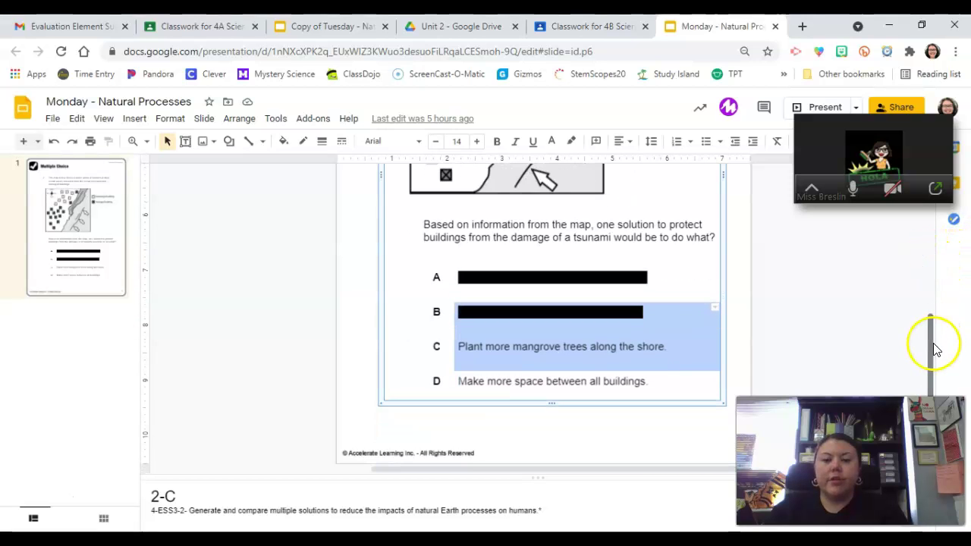
triple_click(670, 345)
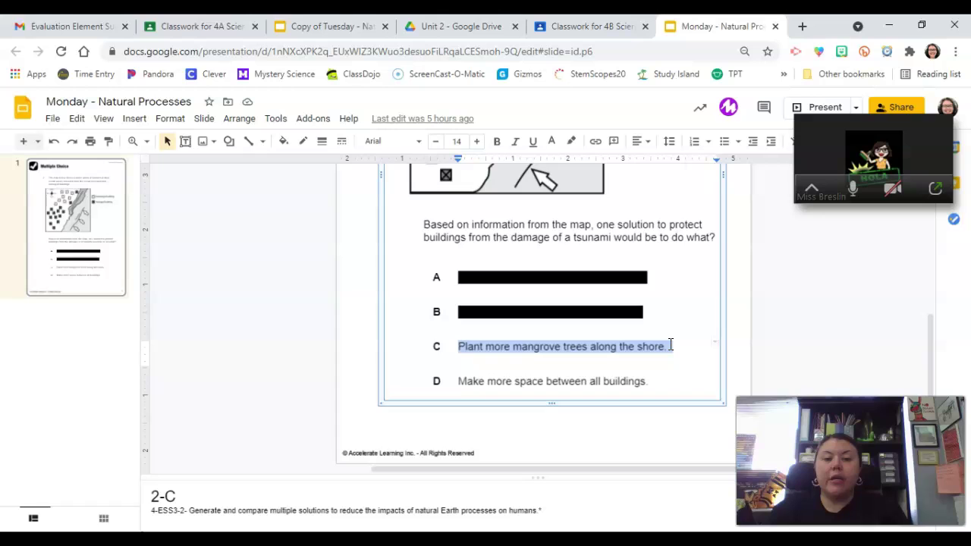